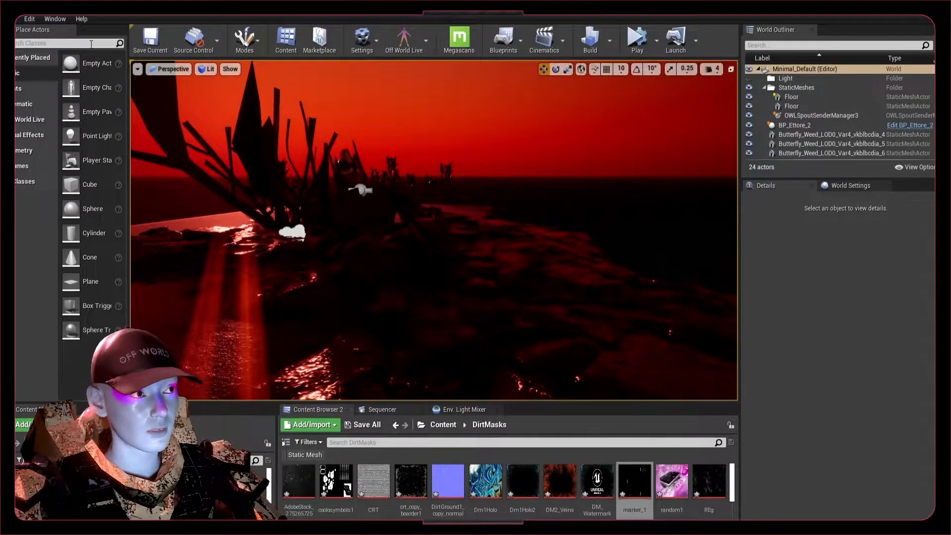
Open the project settings and search them for "auto expo".
{"action": "left_click", "coordinate": [53, 21]}
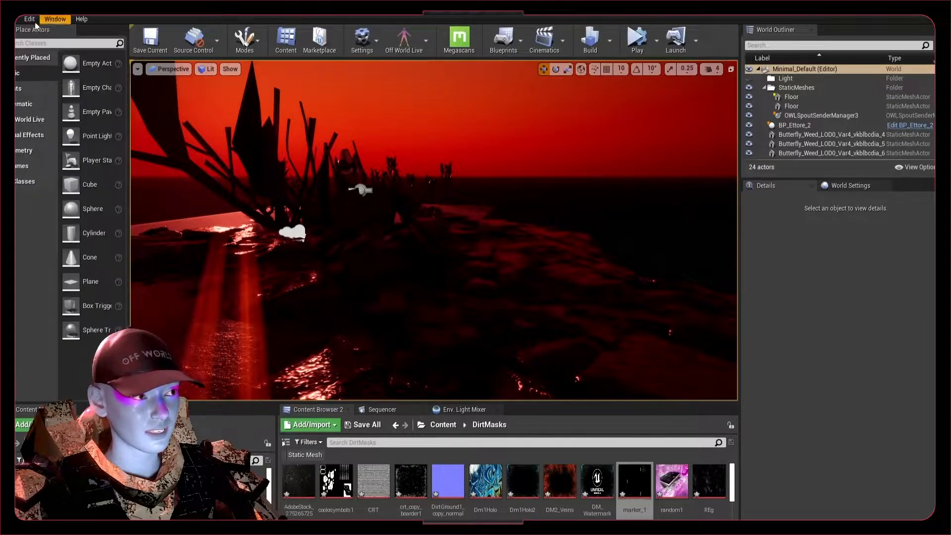
{"action": "left_click", "coordinate": [33, 22]}
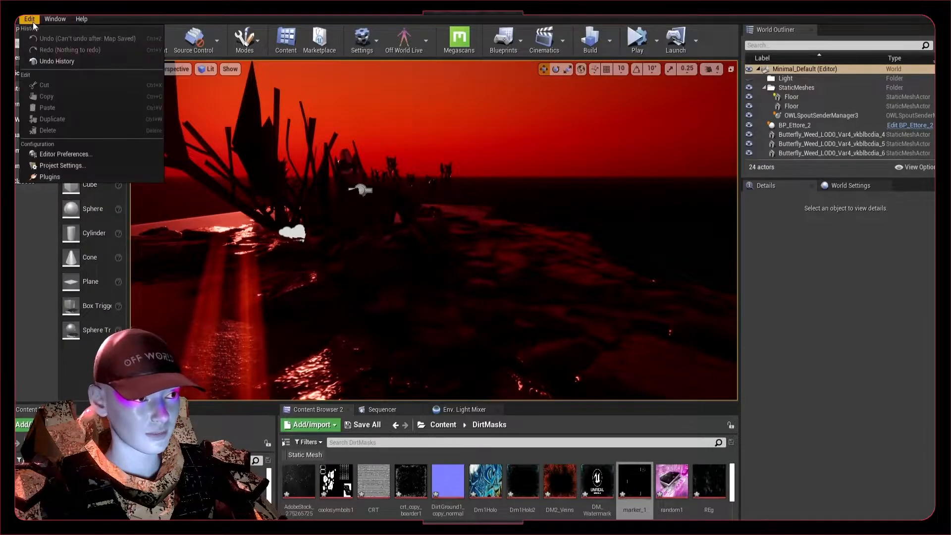
{"action": "left_click", "coordinate": [81, 166]}
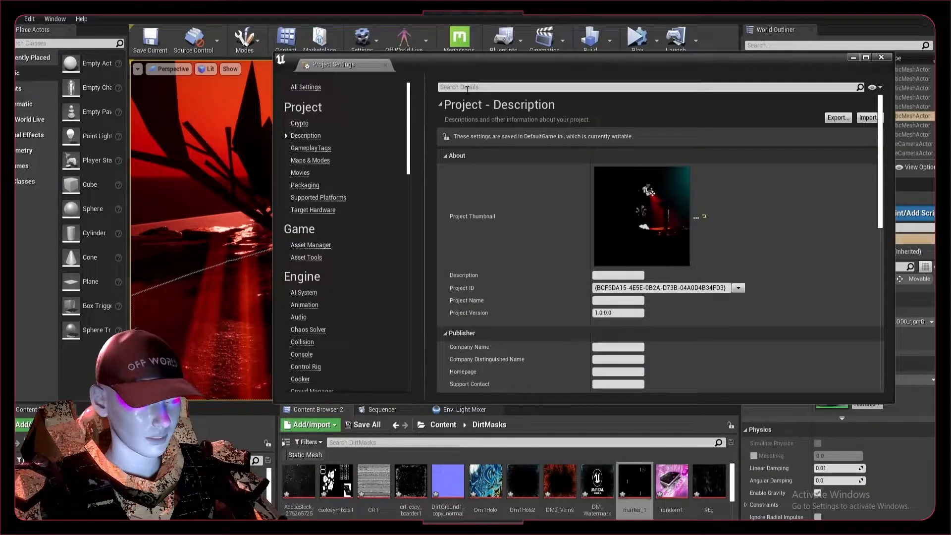
{"action": "left_click", "coordinate": [467, 88]}
{"action": "type", "text": "auto expo"}
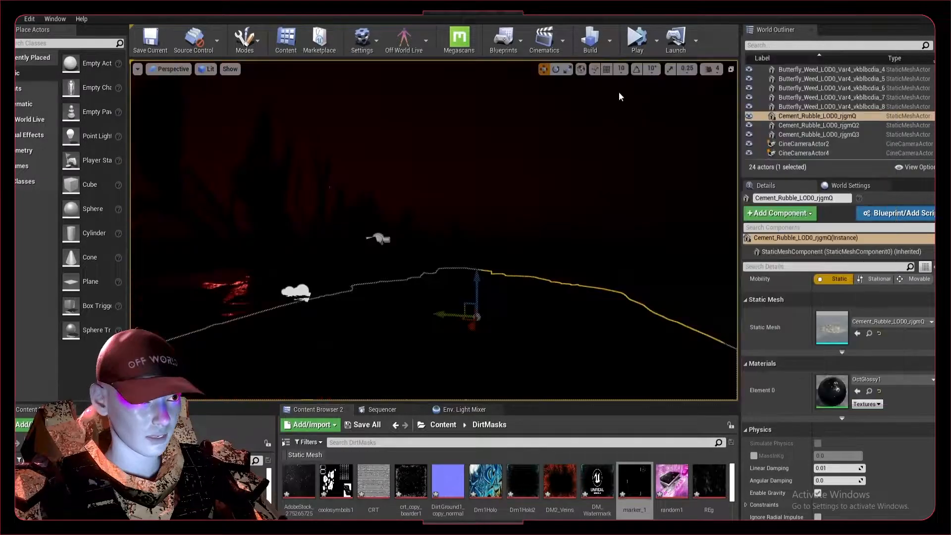
{"action": "left_click", "coordinate": [655, 48]}
{"action": "left_click", "coordinate": [609, 43]}
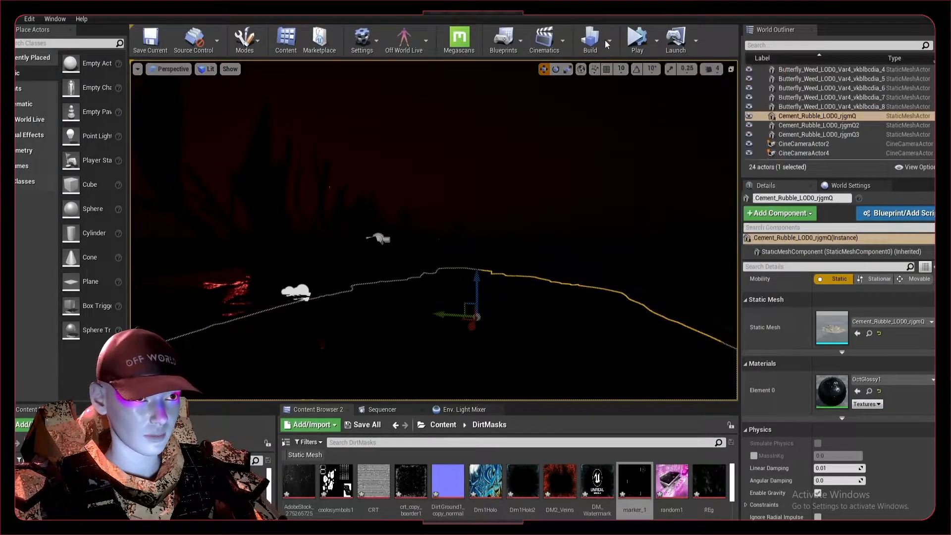
{"action": "left_click", "coordinate": [656, 73]}
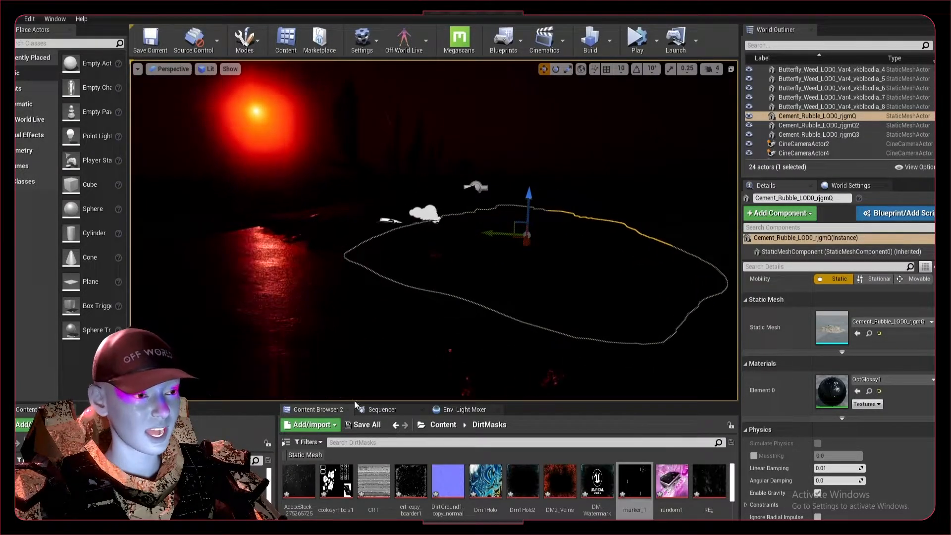
Delete the existing Emissivebeam2 and EmissiveBeam1 assets from the Emissives2 content folder.
{"action": "left_click", "coordinate": [443, 425]}
{"action": "double_click", "coordinate": [389, 480]}
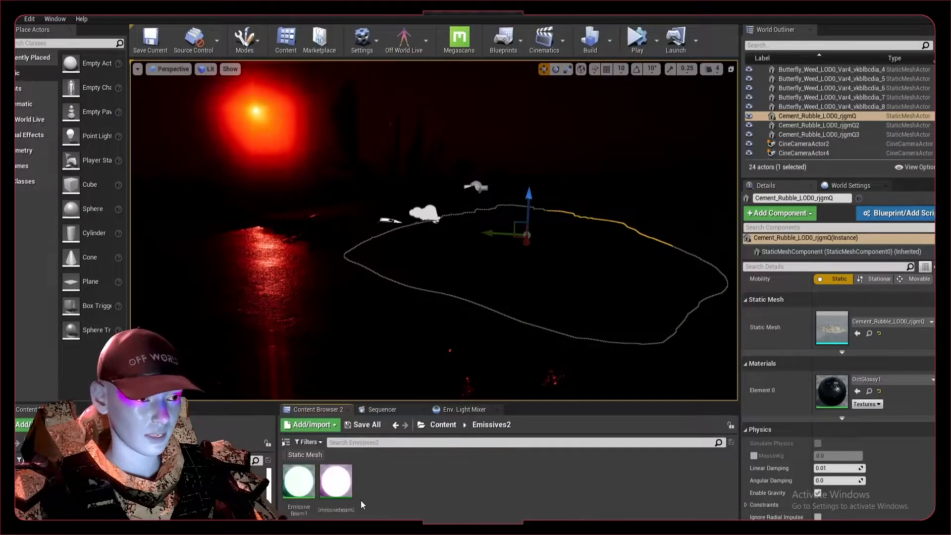
{"action": "left_click", "coordinate": [331, 485]}
{"action": "key", "text": "Delete"}
{"action": "left_click", "coordinate": [358, 439]}
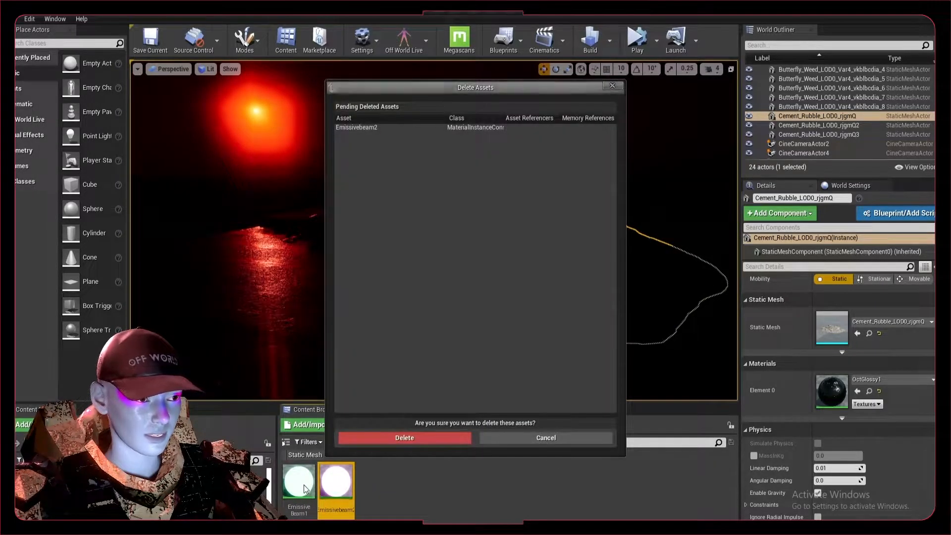
{"action": "left_click", "coordinate": [303, 484]}
{"action": "key", "text": "Delete"}
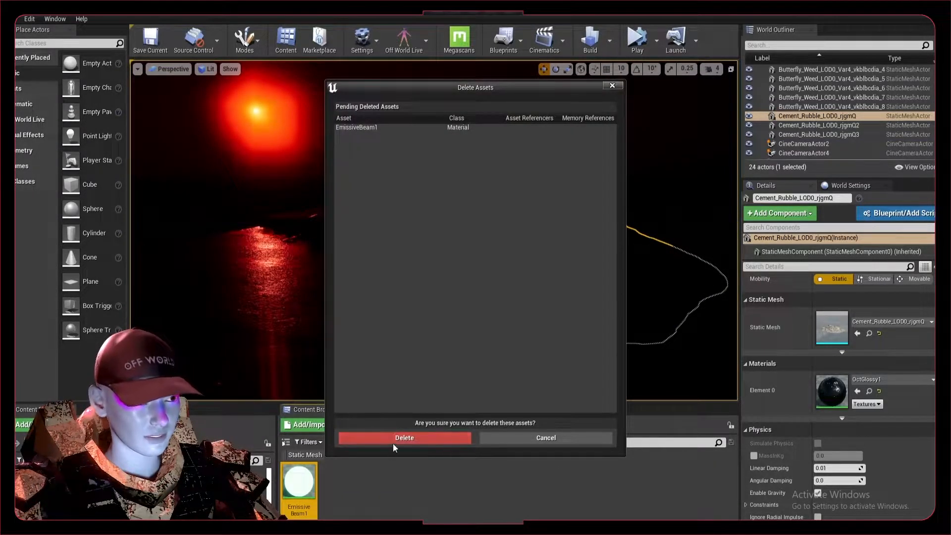
{"action": "left_click", "coordinate": [391, 437]}
Create a new material named EmissiveBar1 in the empty Emissives2 folder.
{"action": "right_click", "coordinate": [317, 485]}
{"action": "left_click", "coordinate": [440, 513]}
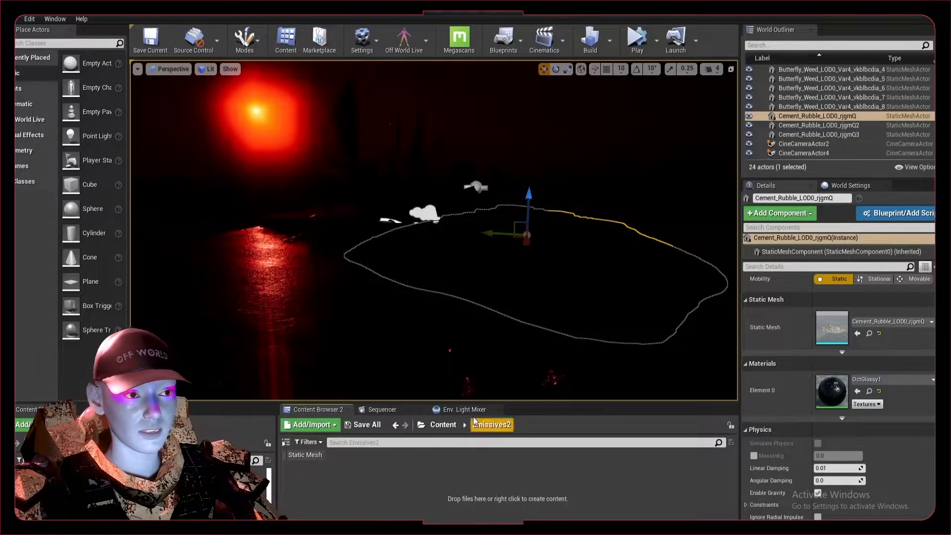
{"action": "right_click", "coordinate": [325, 504]}
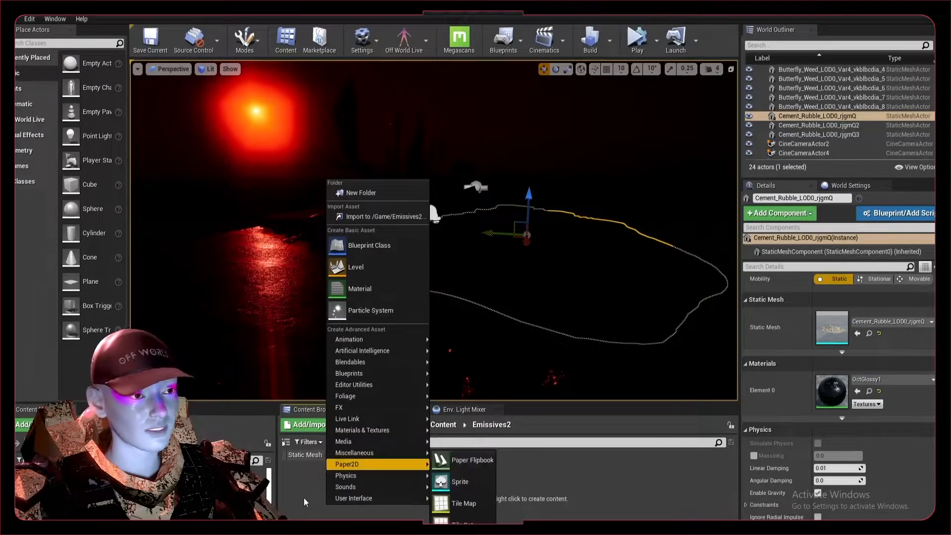
{"action": "left_click", "coordinate": [372, 298]}
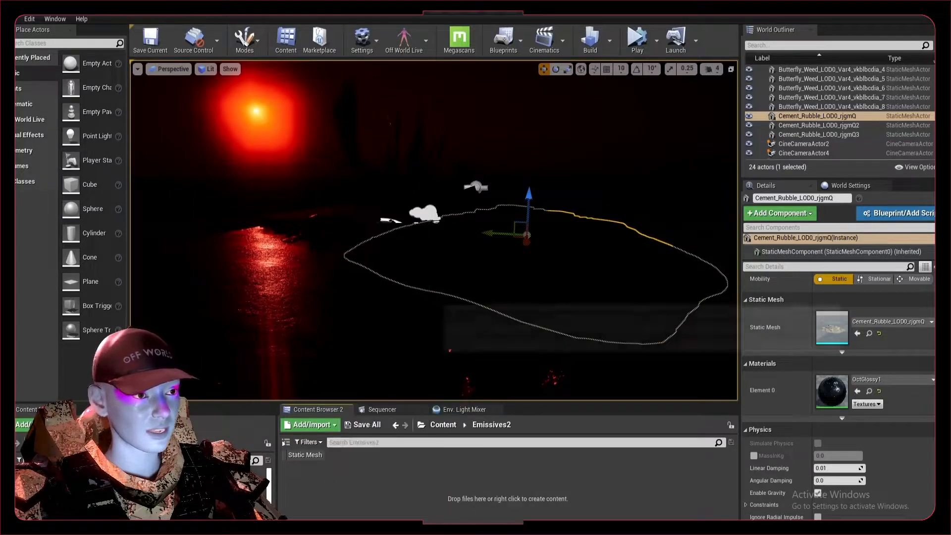
{"action": "type", "text": "Emissi"}
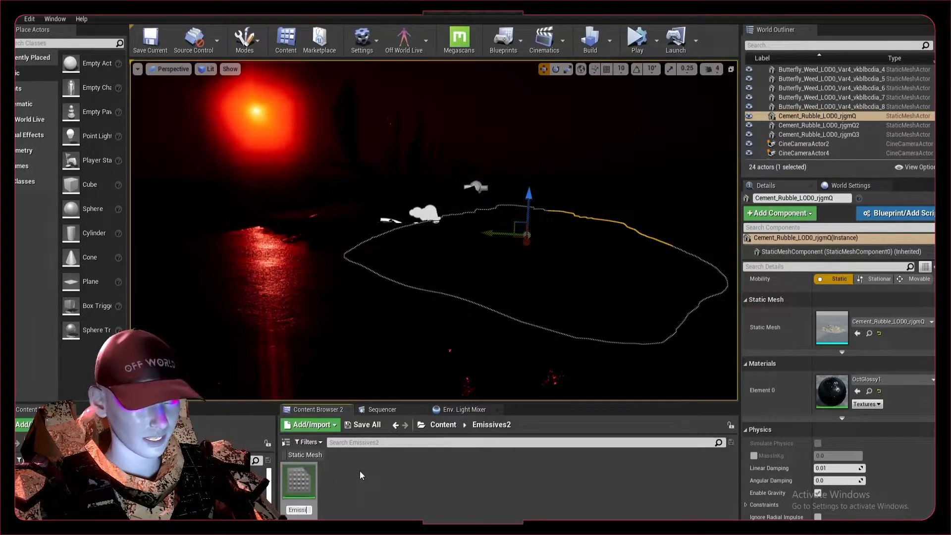
{"action": "type", "text": "veBar1"}
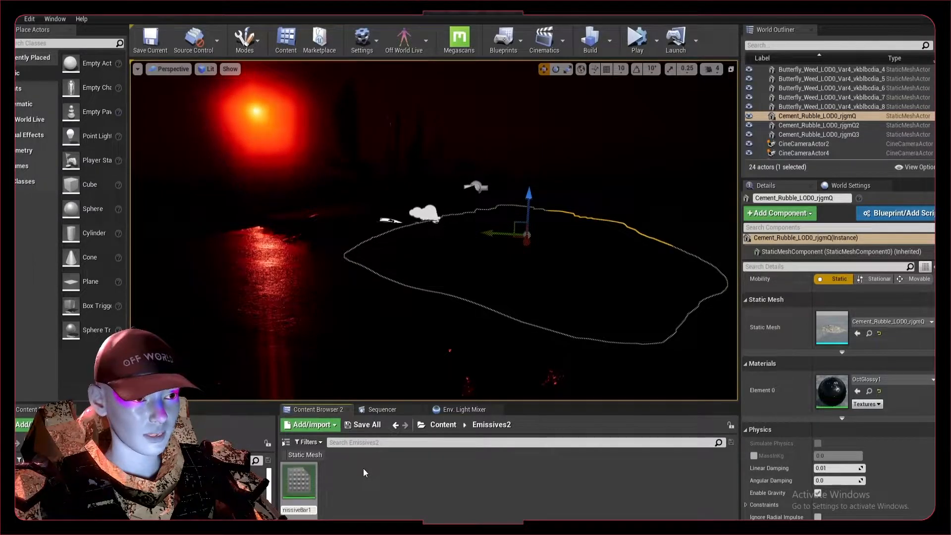
{"action": "key", "text": "Return"}
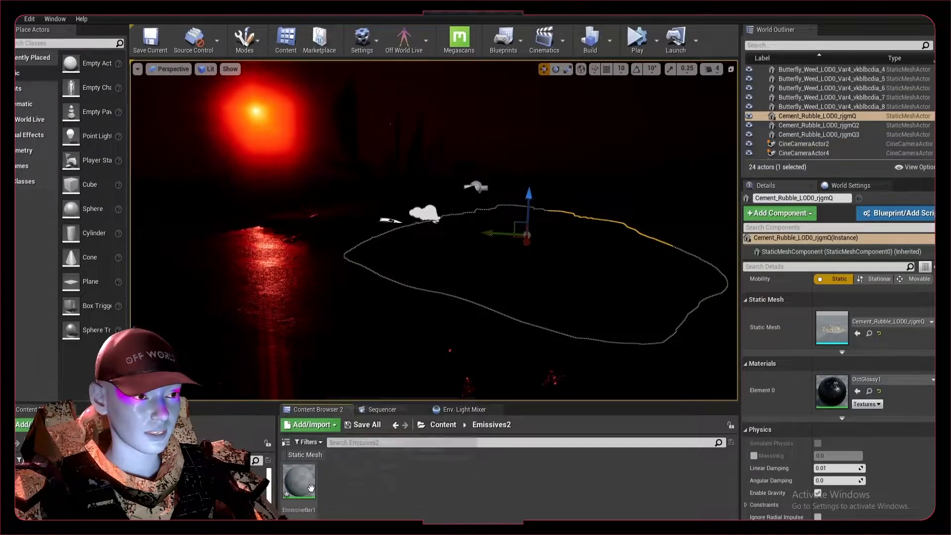
Find the cube among the placeable actors with "cube" and add one to the level.
{"action": "left_click", "coordinate": [54, 43]}
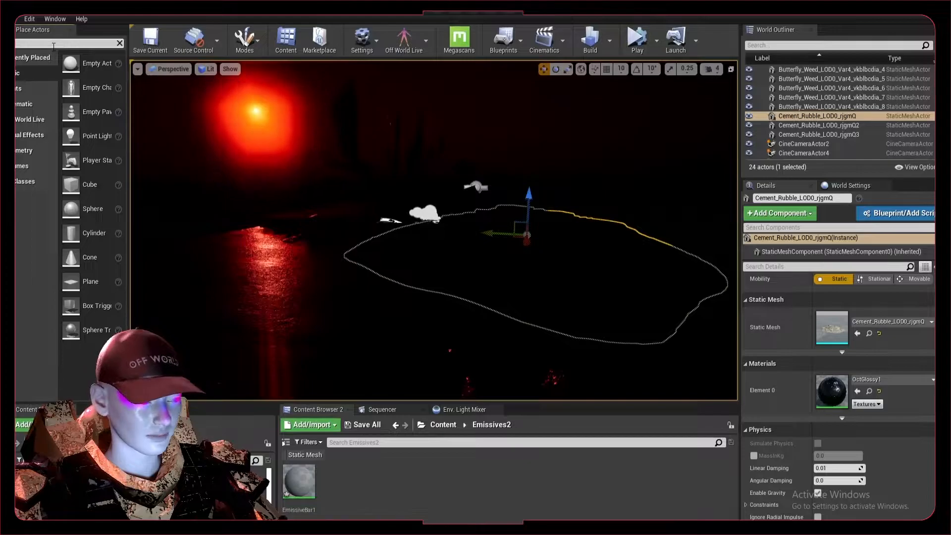
{"action": "type", "text": "cube"}
{"action": "left_click_drag", "start_coordinate": [374, 148], "coordinate": [442, 209]}
Scale the cube along one horizontal axis into a long, thin bar, then return to the move tool.
{"action": "key", "text": "r"}
{"action": "mouse_move", "coordinate": [443, 198]}
{"action": "right_mouse_down"}
{"action": "mouse_move", "coordinate": [495, 213]}
{"action": "mouse_move", "coordinate": [436, 212]}
{"action": "right_mouse_up"}
{"action": "left_click_drag", "start_coordinate": [481, 175], "coordinate": [496, 192]}
{"action": "right_click_drag", "start_coordinate": [481, 203], "coordinate": [435, 198]}
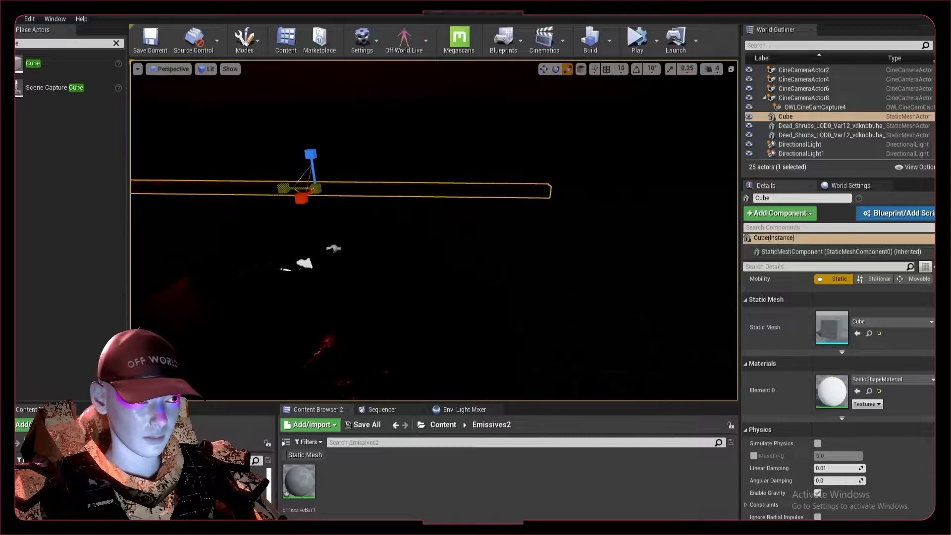
{"action": "mouse_move", "coordinate": [196, 258]}
{"action": "right_mouse_down"}
{"action": "mouse_move", "coordinate": [238, 246]}
{"action": "mouse_move", "coordinate": [173, 278]}
{"action": "mouse_move", "coordinate": [183, 269]}
{"action": "right_mouse_up"}
{"action": "key", "text": "w"}
{"action": "key", "text": "e"}
{"action": "key", "text": "w"}
{"action": "mouse_move", "coordinate": [446, 142]}
{"action": "right_mouse_down"}
{"action": "mouse_move", "coordinate": [458, 136]}
{"action": "mouse_move", "coordinate": [386, 127]}
{"action": "mouse_move", "coordinate": [446, 124]}
{"action": "right_mouse_up"}
{"action": "mouse_move", "coordinate": [382, 171]}
{"action": "right_mouse_down"}
{"action": "mouse_move", "coordinate": [380, 186]}
{"action": "mouse_move", "coordinate": [371, 177]}
{"action": "right_mouse_up"}
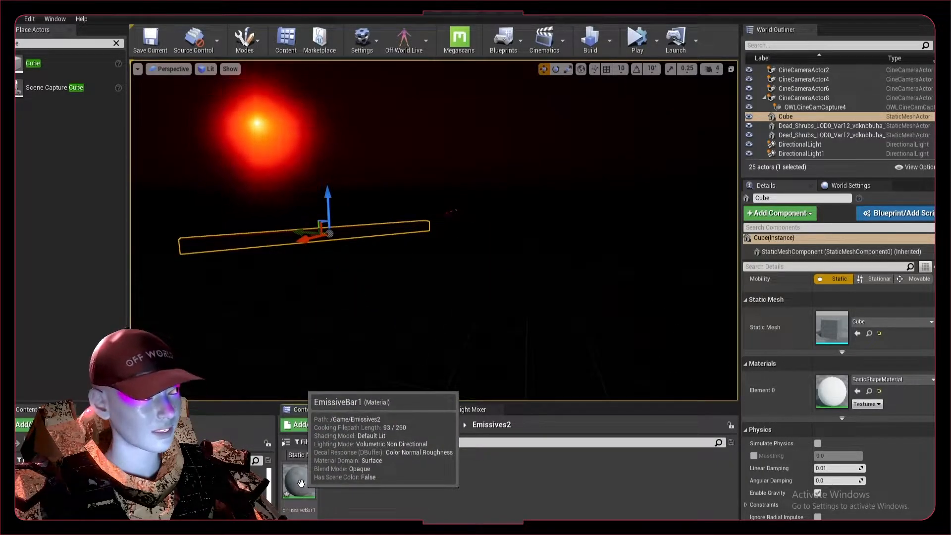
Open EmissiveBar1 for editing and add a Constant3Vector node beside the material's main node.
{"action": "double_click", "coordinate": [303, 481]}
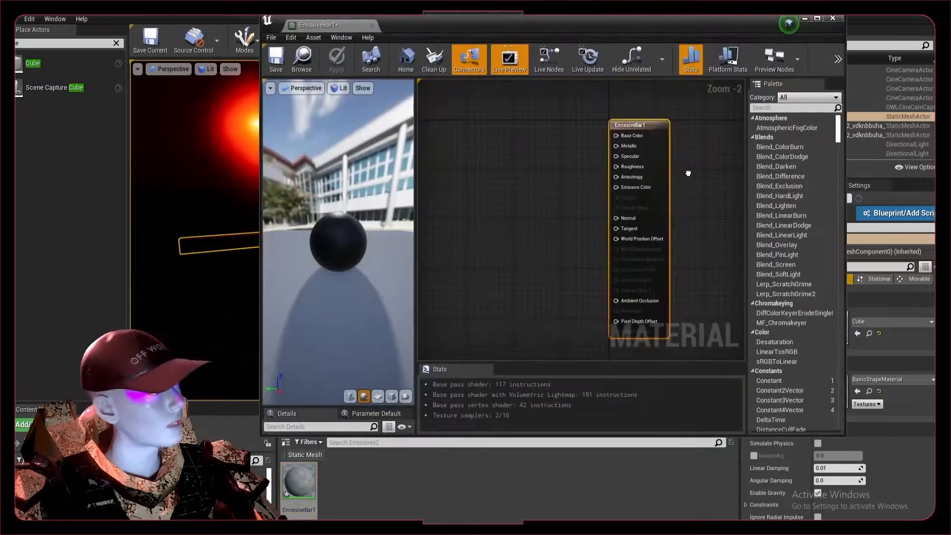
{"action": "scroll", "coordinate": [525, 170], "scroll_direction": "up", "scroll_amount": 1}
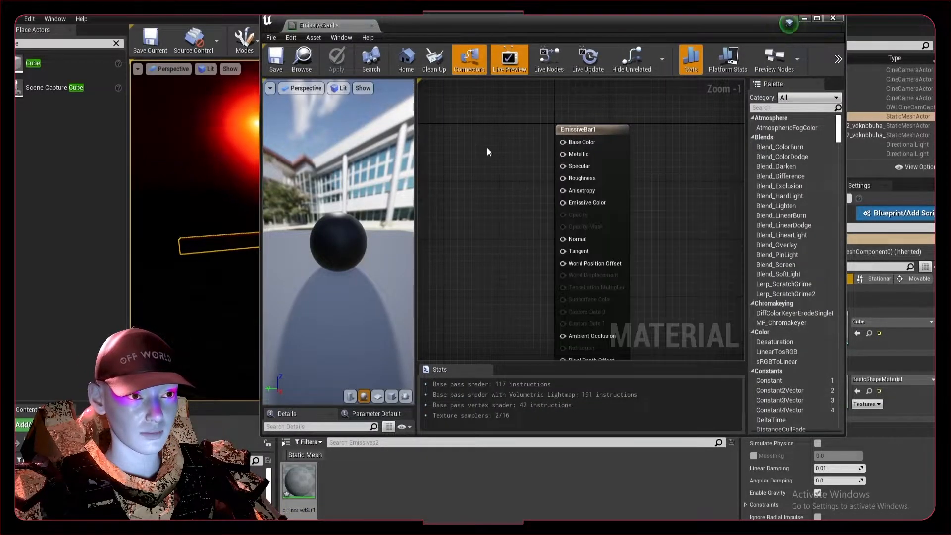
{"action": "right_click", "coordinate": [468, 134]}
{"action": "type", "text": "constan"}
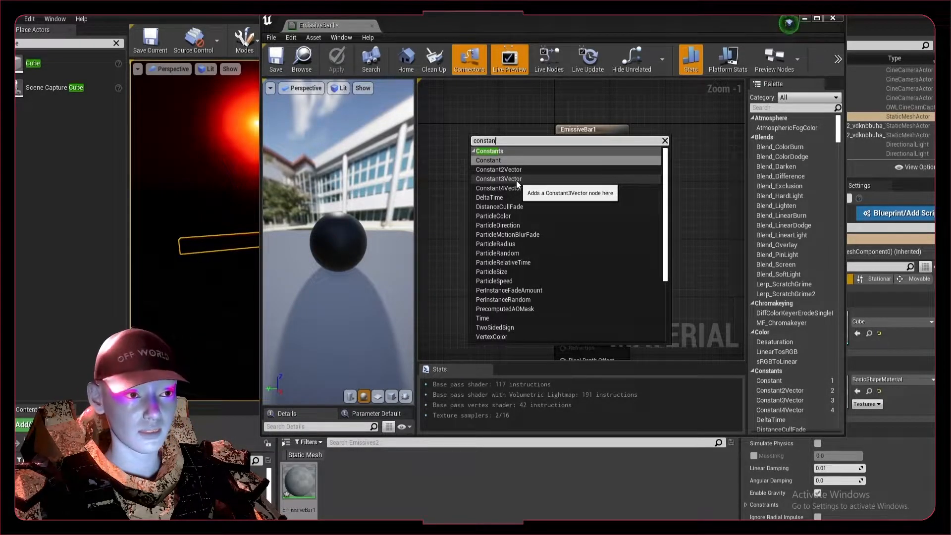
{"action": "left_click", "coordinate": [516, 181]}
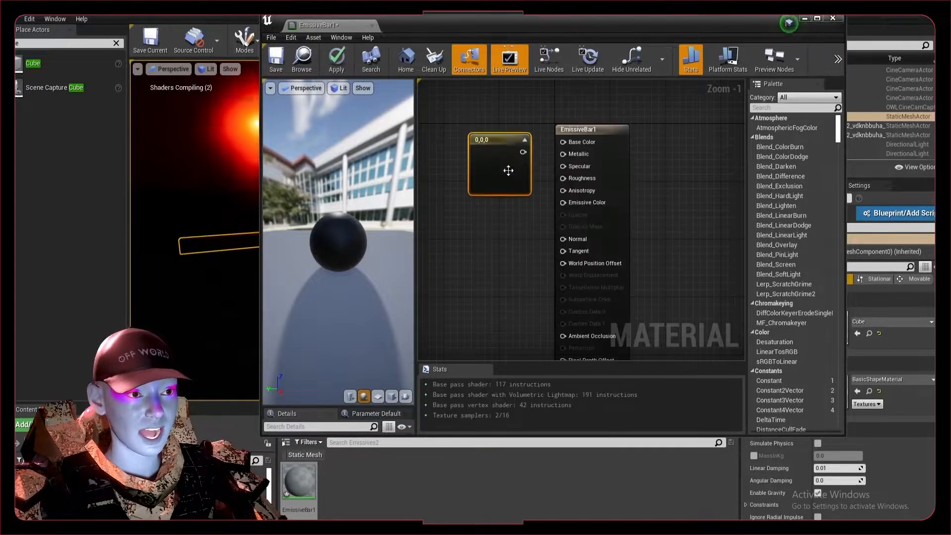
{"action": "left_click_drag", "start_coordinate": [525, 169], "coordinate": [490, 167]}
Set the Constant3Vector color to a bright green of 0, 1, 0.221.
{"action": "double_click", "coordinate": [467, 156]}
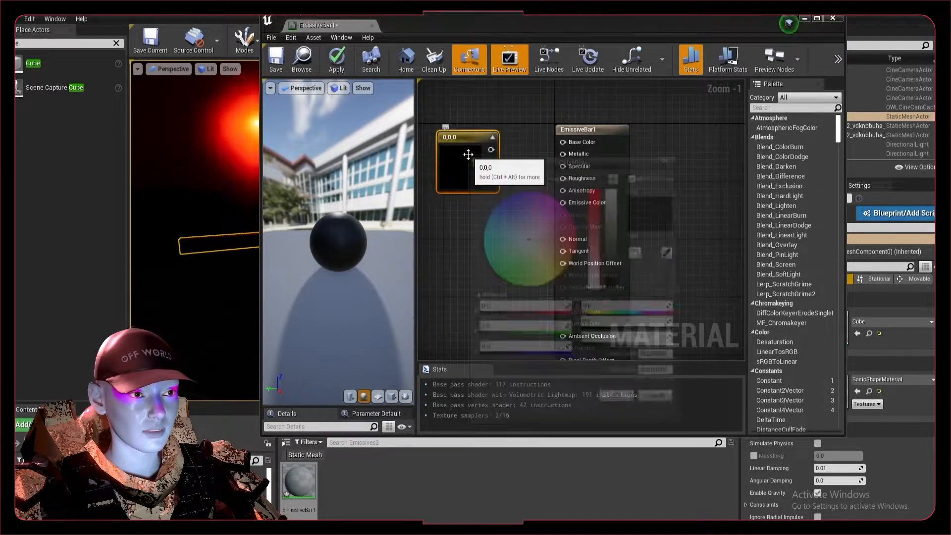
{"action": "left_click_drag", "start_coordinate": [527, 245], "coordinate": [498, 277]}
{"action": "left_click_drag", "start_coordinate": [615, 291], "coordinate": [616, 191]}
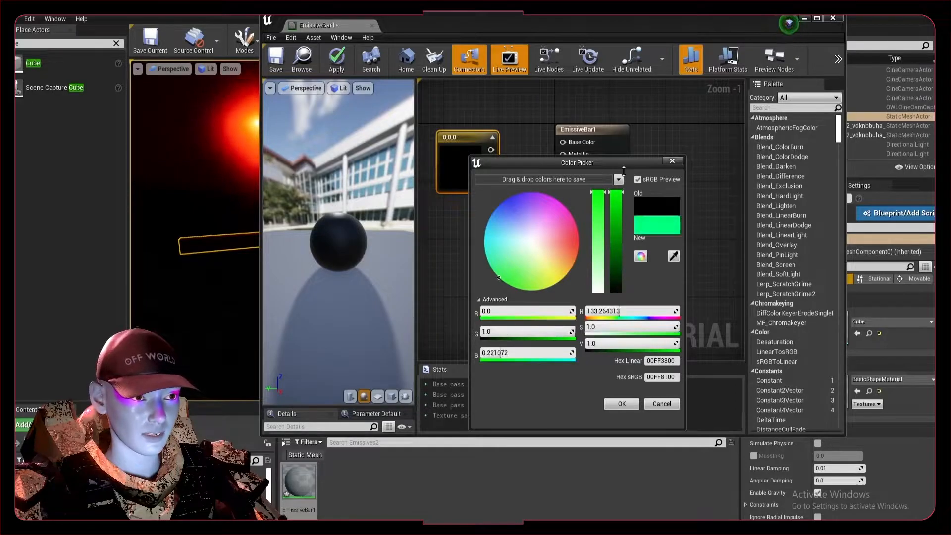
{"action": "left_click", "coordinate": [627, 405]}
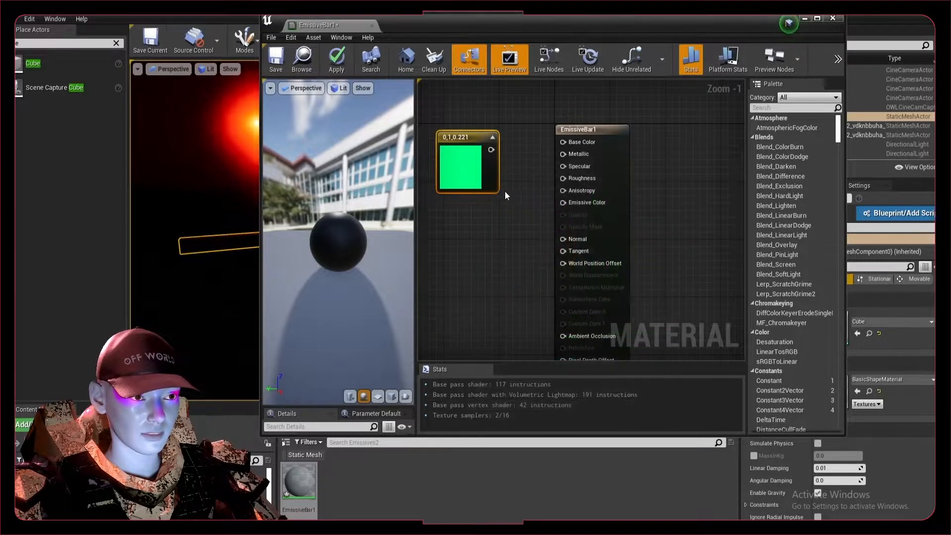
Darken the Constant3Vector color to a green of 0.0428, 0.448, 0.0616.
{"action": "double_click", "coordinate": [468, 171]}
{"action": "left_click_drag", "start_coordinate": [609, 221], "coordinate": [604, 244]}
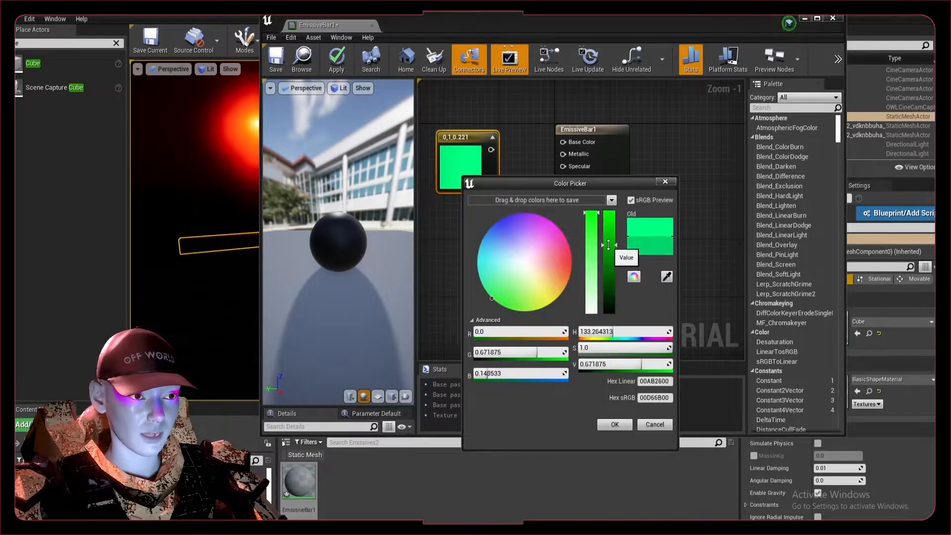
{"action": "left_click", "coordinate": [501, 300]}
{"action": "left_click", "coordinate": [605, 268]}
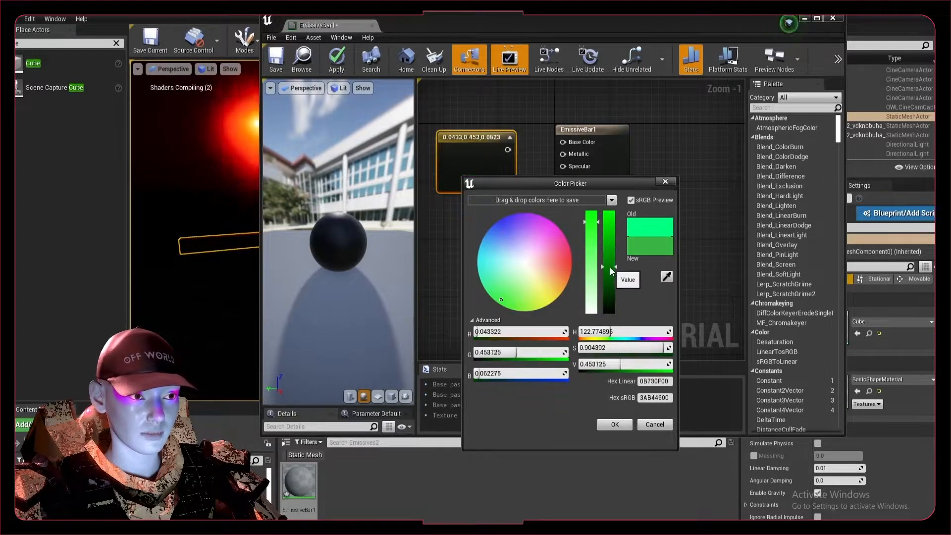
{"action": "left_click", "coordinate": [613, 426]}
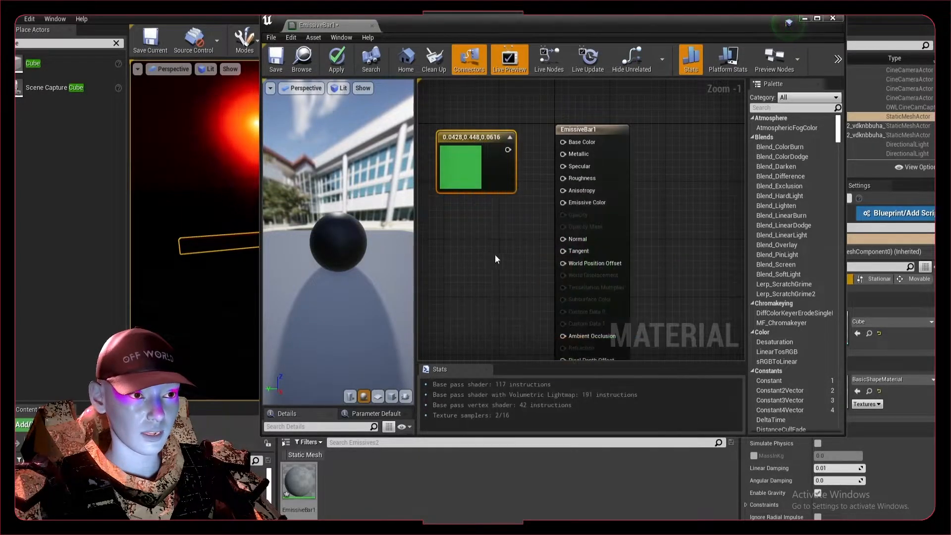
Connect the green constant to the material's Emissive Color input and save the material.
{"action": "right_click_drag", "start_coordinate": [467, 244], "coordinate": [513, 215]}
{"action": "left_click_drag", "start_coordinate": [553, 120], "coordinate": [620, 221]}
{"action": "left_click_drag", "start_coordinate": [610, 174], "coordinate": [610, 174]}
{"action": "left_click_drag", "start_coordinate": [523, 136], "coordinate": [496, 150]}
{"action": "key", "text": "ctrl+s"}
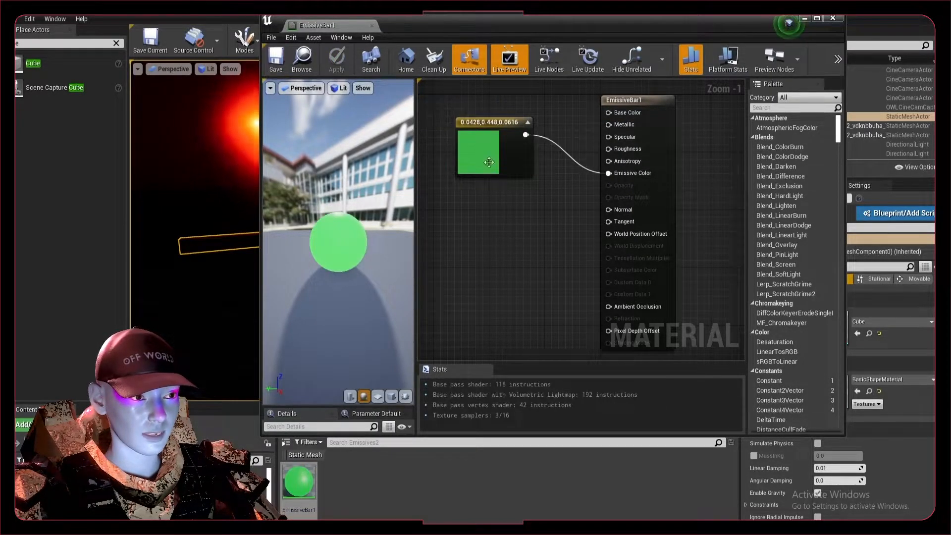
Minimize the material editor and apply EmissiveBar1 to the long cube bar in the level.
{"action": "left_click", "coordinate": [804, 18]}
{"action": "left_click_drag", "start_coordinate": [298, 480], "coordinate": [218, 244]}
{"action": "right_click_drag", "start_coordinate": [218, 243], "coordinate": [346, 240]}
Duplicate the glowing bar and place the copy higher up and apart from the original.
{"action": "right_click_drag", "start_coordinate": [431, 312], "coordinate": [354, 297]}
{"action": "right_click_drag", "start_coordinate": [394, 265], "coordinate": [364, 268]}
{"action": "left_click_drag", "start_coordinate": [343, 220], "coordinate": [521, 115]}
{"action": "key", "text": "ctrl+z"}
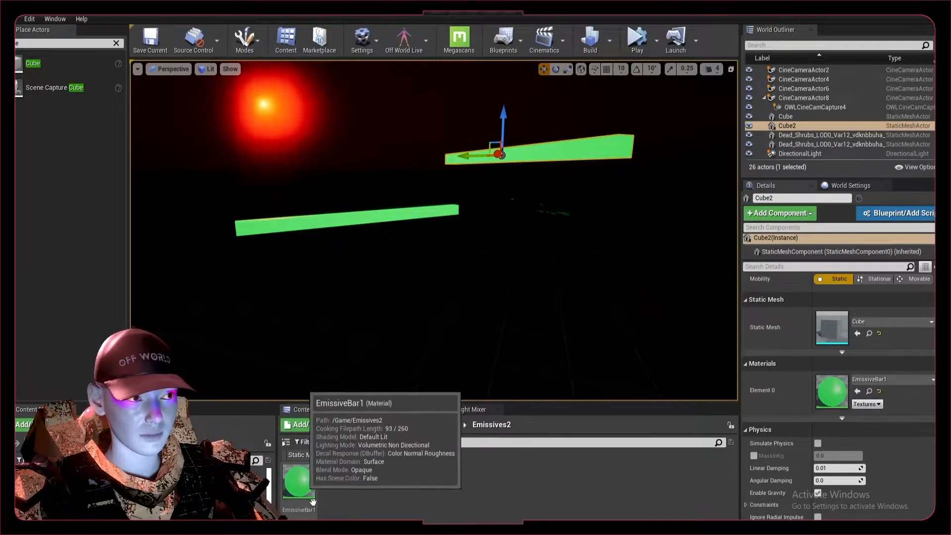
Change EmissiveBar1's color constant to a light blue of 0.114, 0.381, 0.448, save it, and shift the editor window to uncover the level.
{"action": "double_click", "coordinate": [299, 480]}
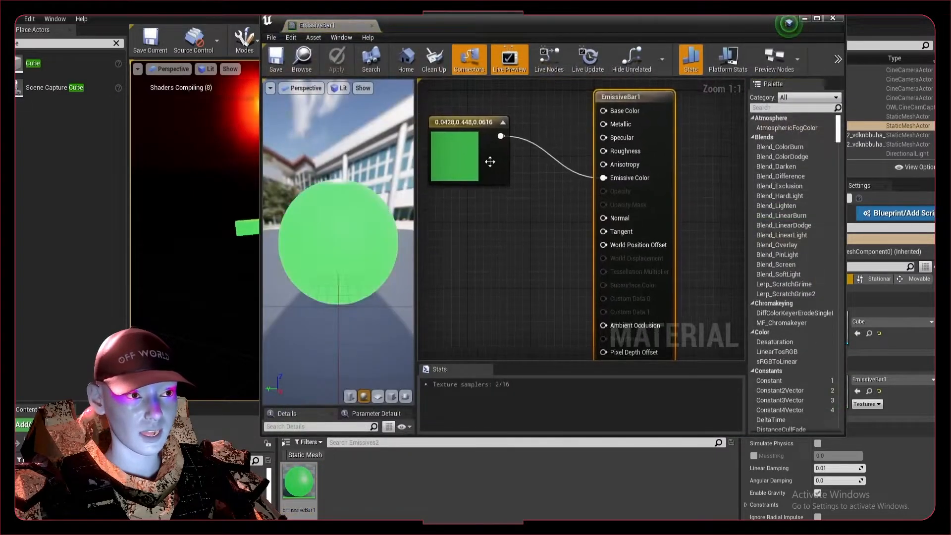
{"action": "double_click", "coordinate": [455, 160]}
{"action": "left_click", "coordinate": [484, 239]}
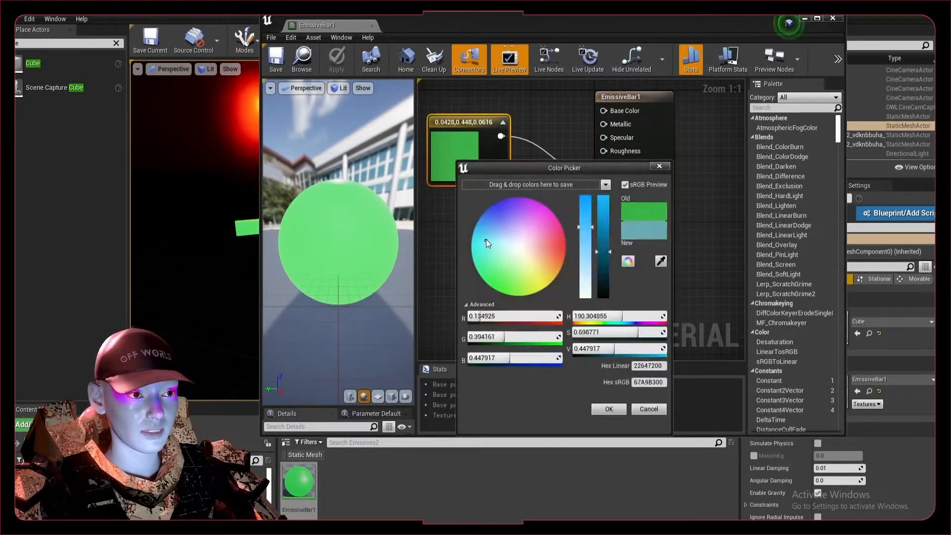
{"action": "left_click", "coordinate": [609, 409]}
{"action": "left_click", "coordinate": [275, 59]}
{"action": "left_click_drag", "start_coordinate": [392, 20], "coordinate": [463, 25]}
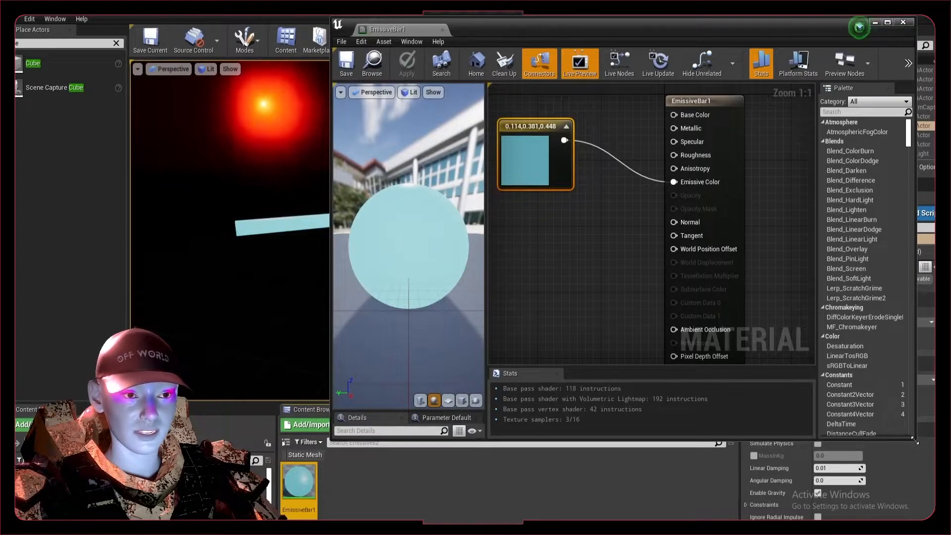
{"action": "left_click_drag", "start_coordinate": [913, 439], "coordinate": [934, 458]}
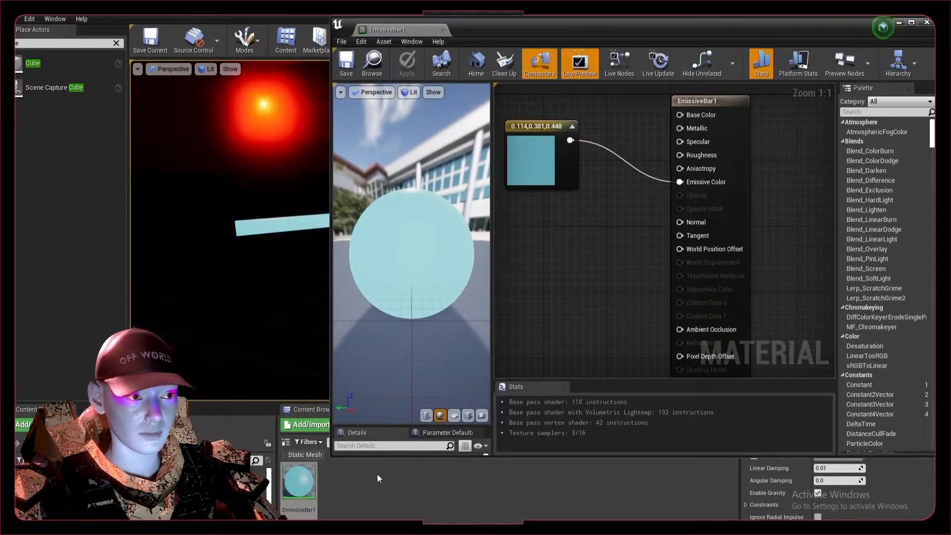
Create a material instance from EmissiveBar1 and name it EmissiveBarGreen.
{"action": "left_click", "coordinate": [365, 501]}
{"action": "right_click", "coordinate": [302, 480]}
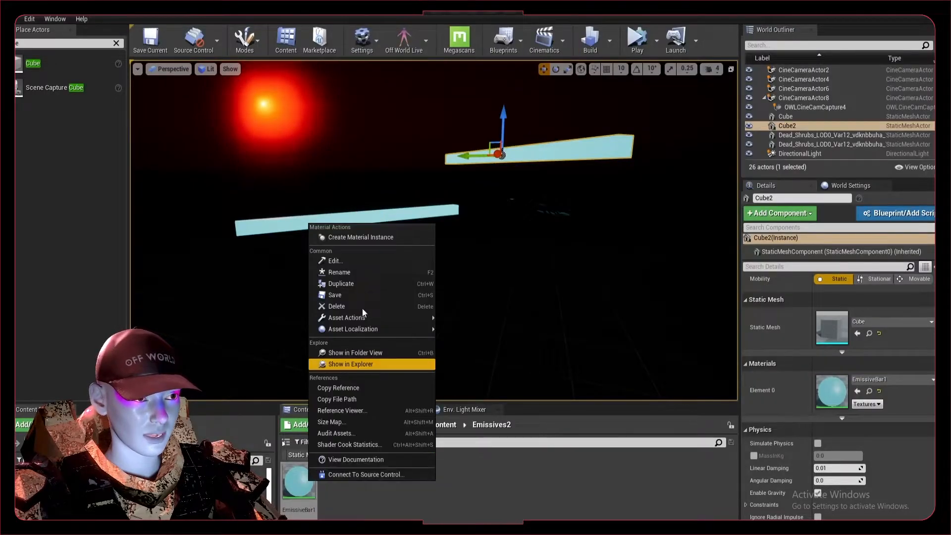
{"action": "left_click", "coordinate": [359, 238]}
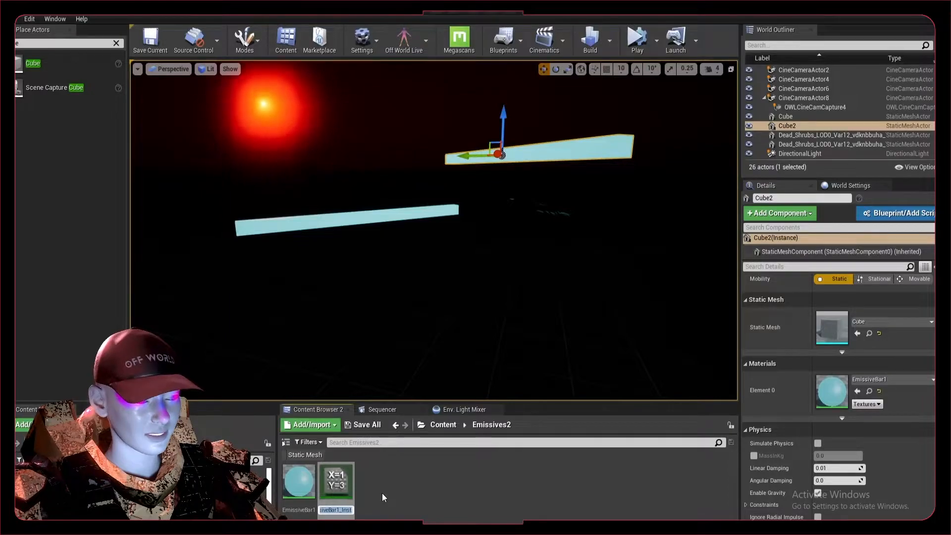
{"action": "type", "text": "Em"}
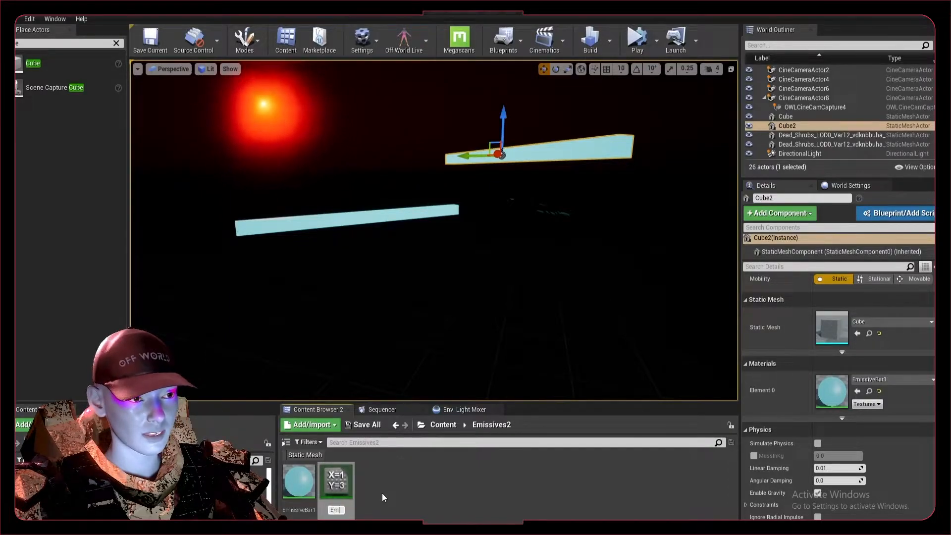
{"action": "type", "text": "issiveBar"}
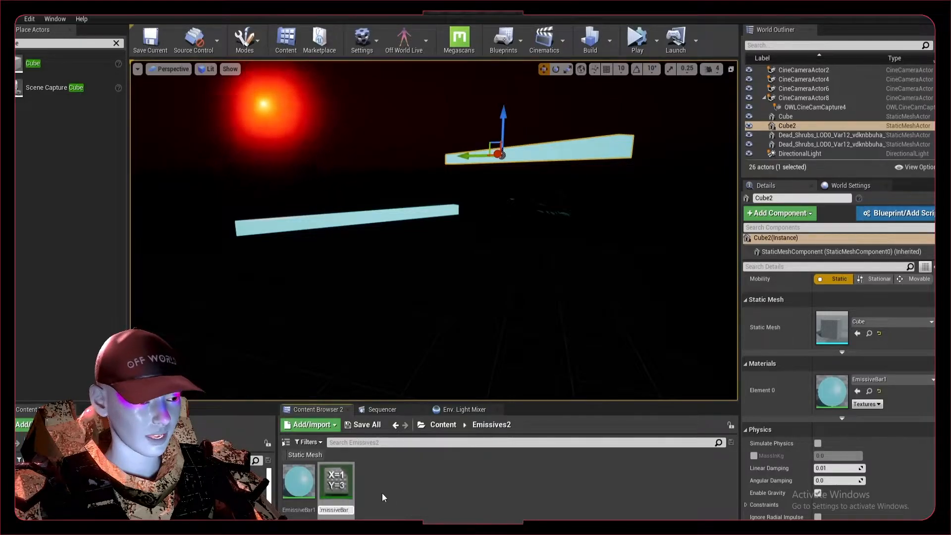
{"action": "type", "text": "Green"}
{"action": "key", "text": "Return"}
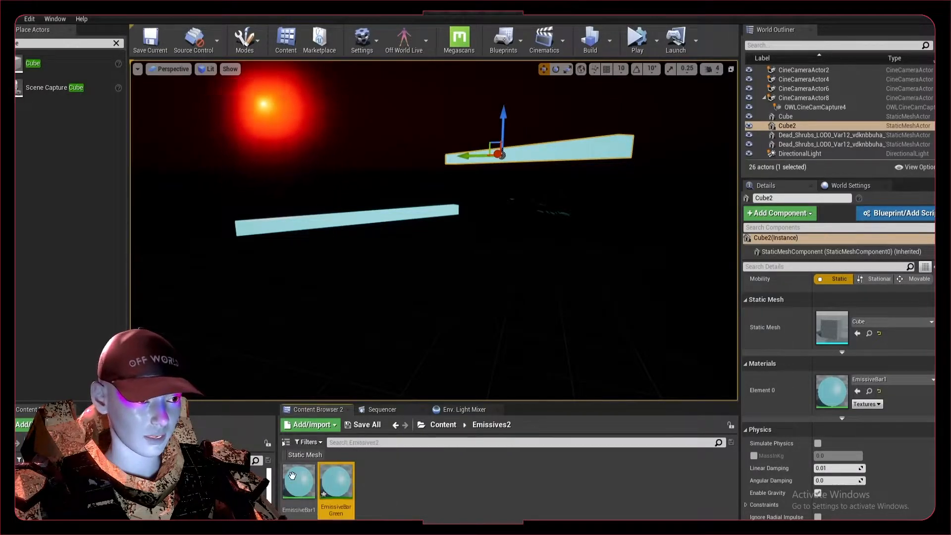
Open EmissiveBar1 and EmissiveBarGreen in the editor and compare the parent's node graph with the instance's settings.
{"action": "double_click", "coordinate": [297, 479]}
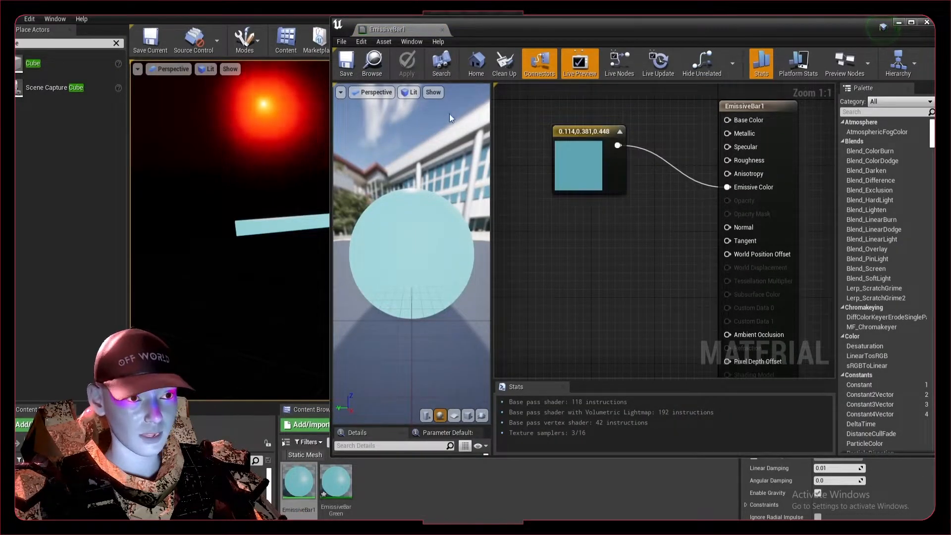
{"action": "double_click", "coordinate": [335, 479]}
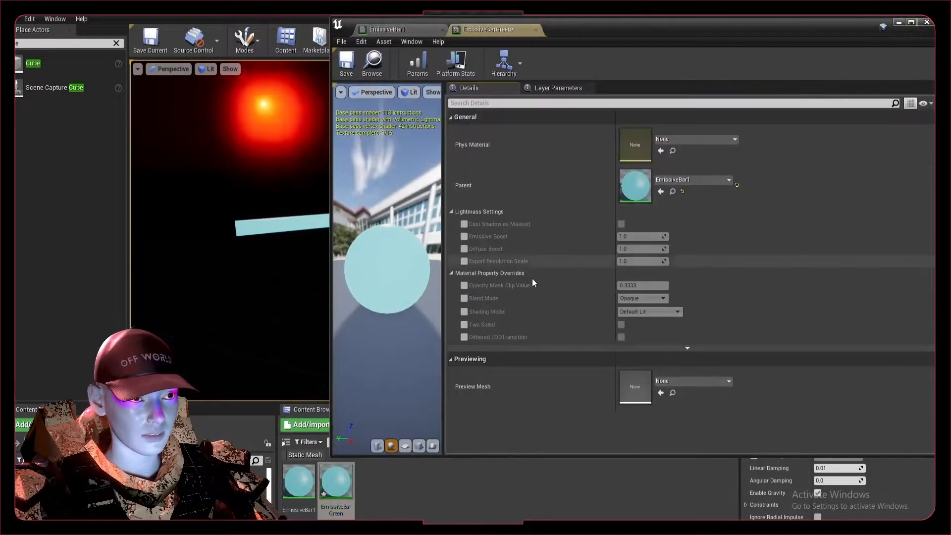
{"action": "left_click", "coordinate": [404, 28]}
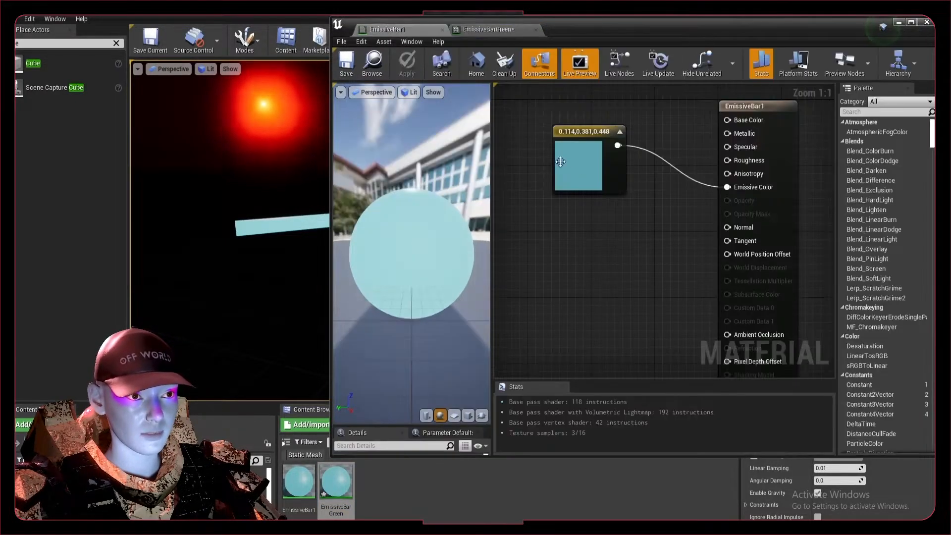
{"action": "left_click", "coordinate": [488, 28]}
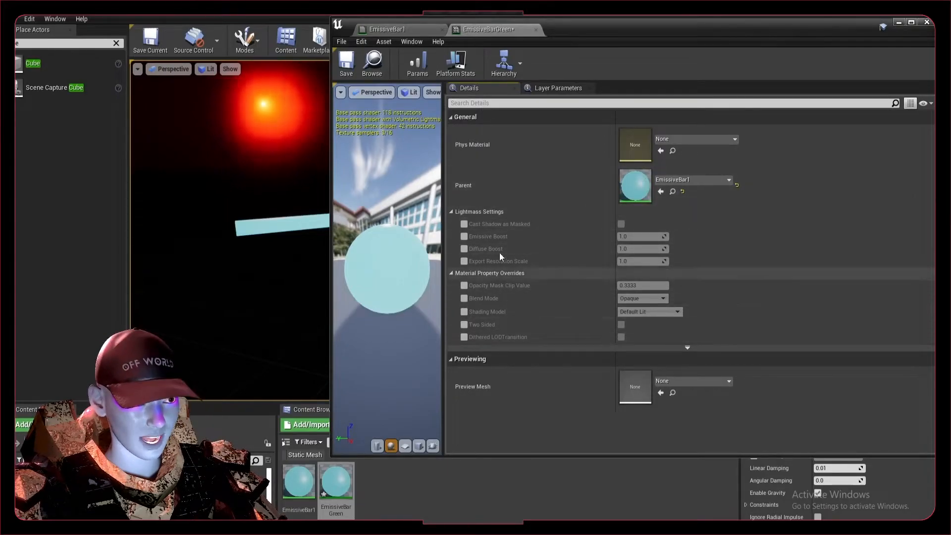
{"action": "left_click", "coordinate": [401, 31]}
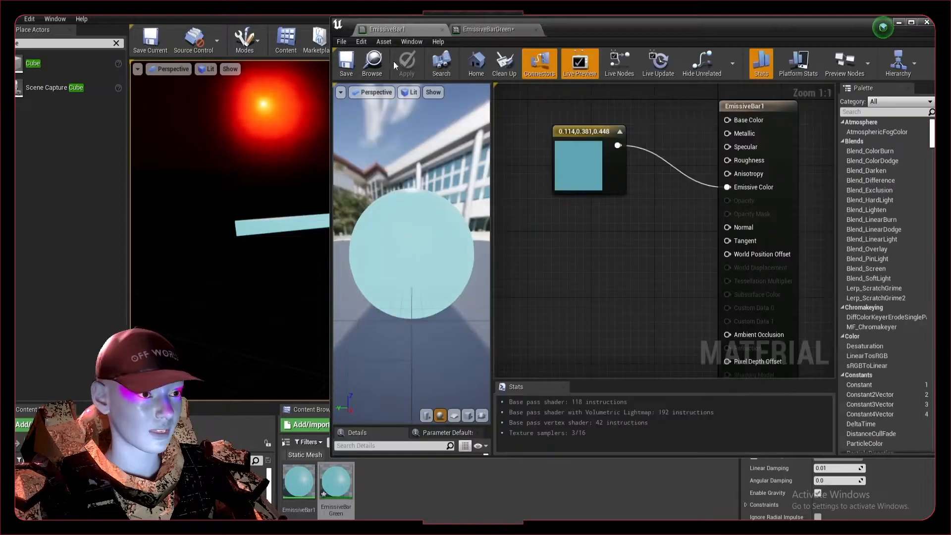
Convert EmissiveBar1's color constant to a parameter named EmissiveColour, enlarge the details area, and apply the change to the material.
{"action": "right_click", "coordinate": [592, 156]}
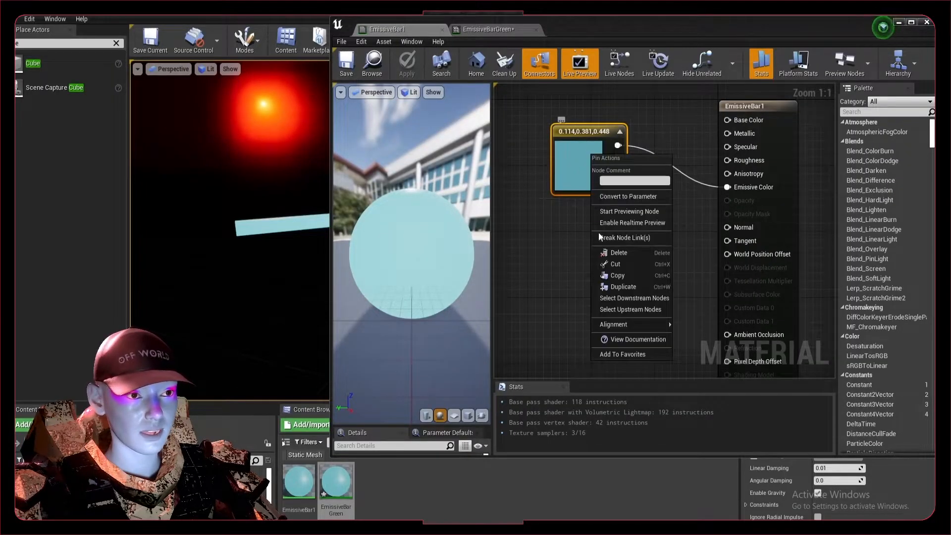
{"action": "left_click", "coordinate": [639, 197]}
{"action": "type", "text": "EmissiveColour"}
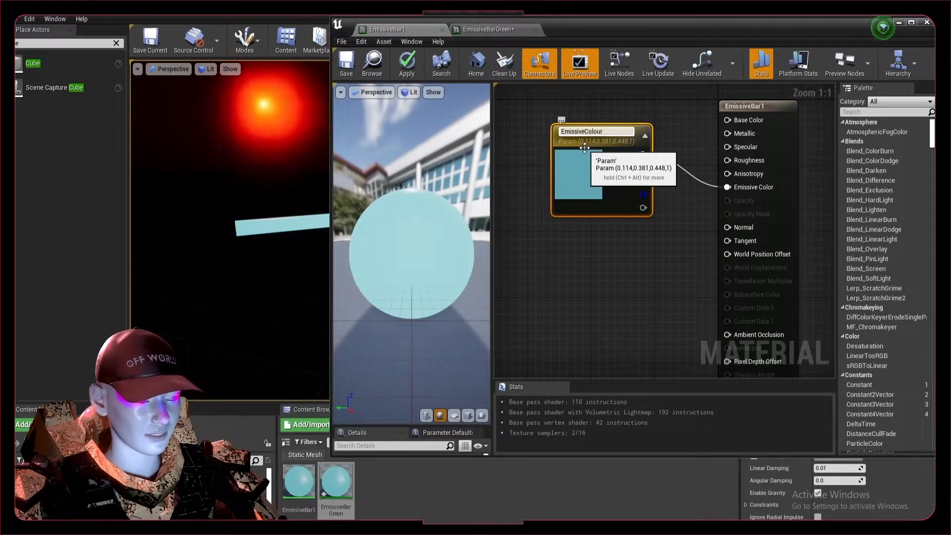
{"action": "key", "text": "Return"}
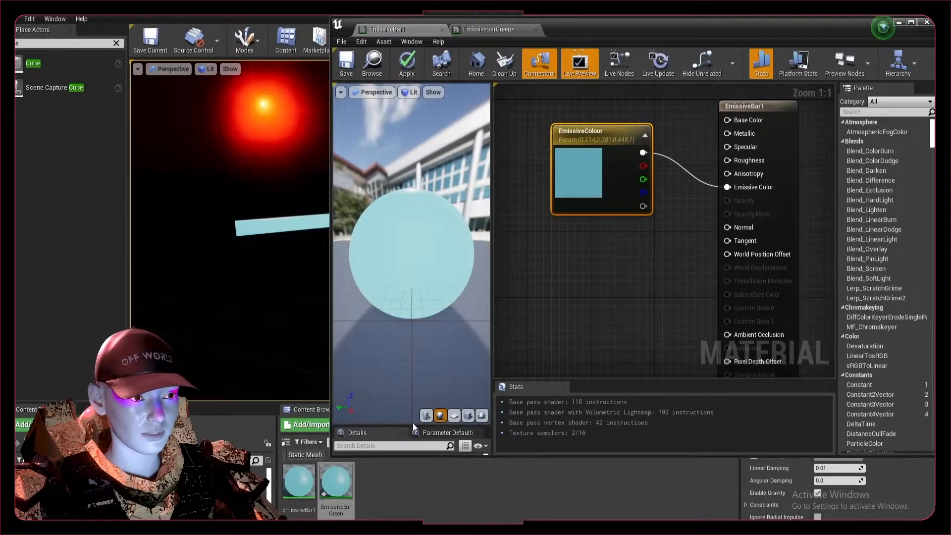
{"action": "left_click_drag", "start_coordinate": [411, 428], "coordinate": [410, 295]}
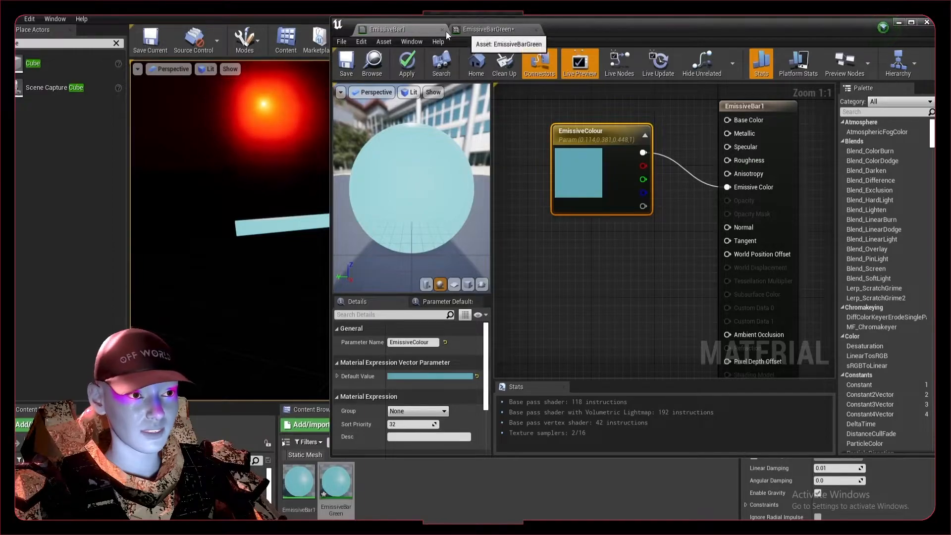
{"action": "left_click", "coordinate": [409, 41]}
{"action": "left_click", "coordinate": [398, 29]}
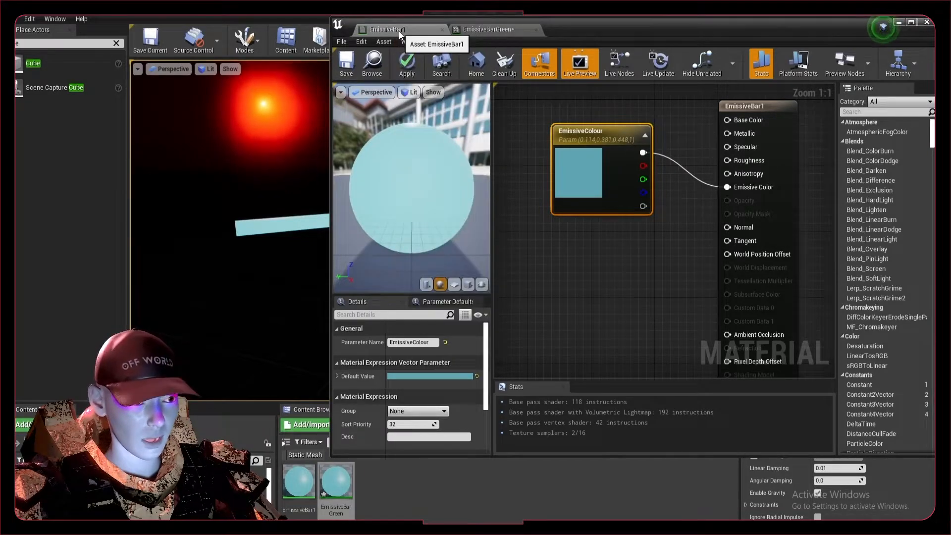
{"action": "left_click", "coordinate": [510, 30]}
{"action": "left_click", "coordinate": [386, 29]}
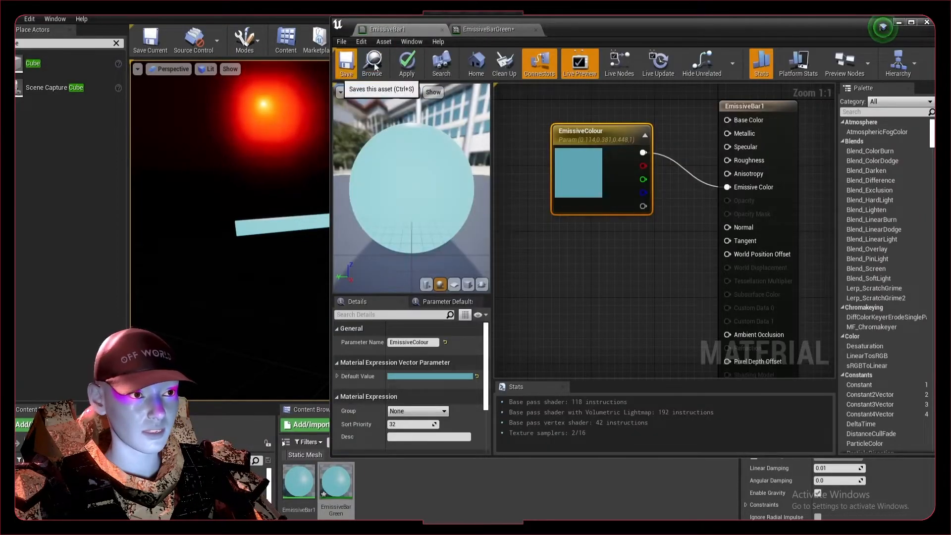
{"action": "left_click", "coordinate": [405, 63]}
Enable the EmissiveColour override in EmissiveBarGreen and set it to green with R 0.061556, G 0.447917, B 0.173904.
{"action": "left_click", "coordinate": [488, 30]}
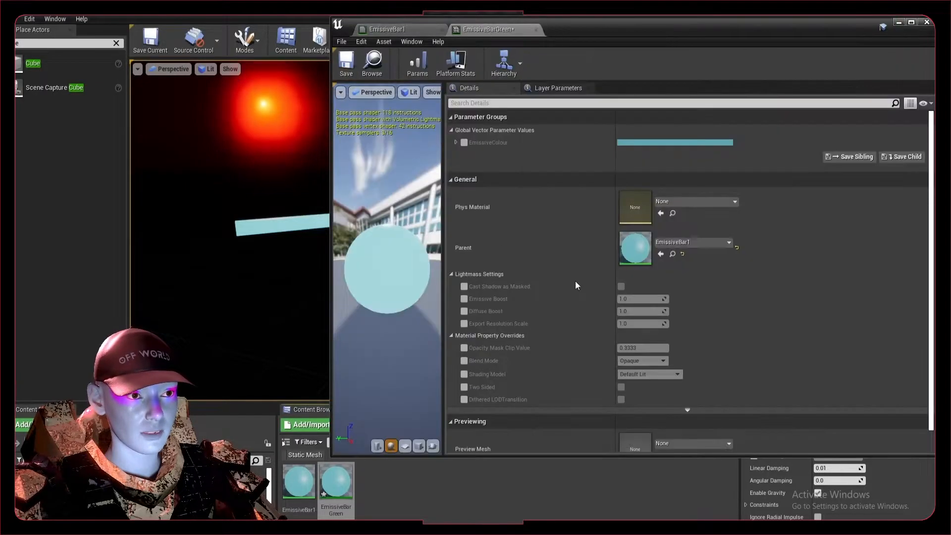
{"action": "left_click", "coordinate": [464, 142]}
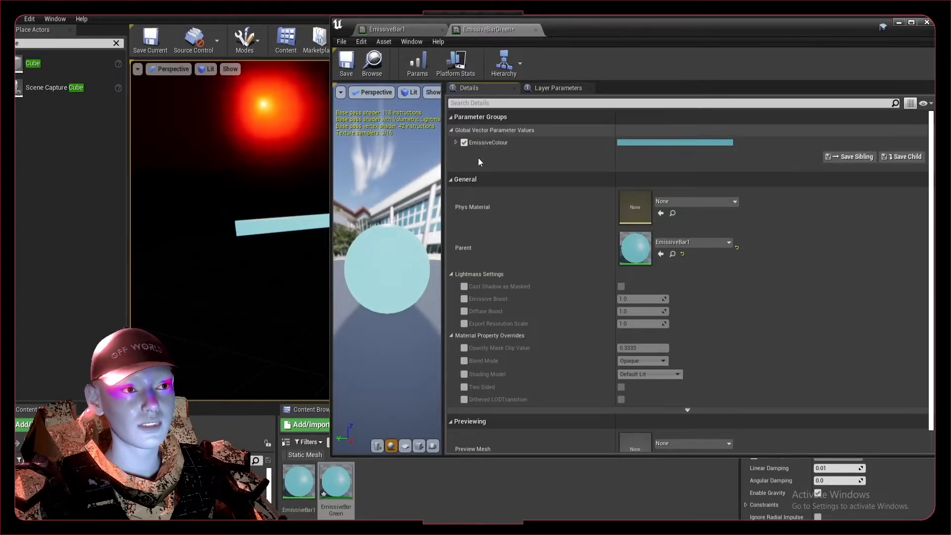
{"action": "left_click", "coordinate": [651, 143]}
{"action": "left_click", "coordinate": [686, 262]}
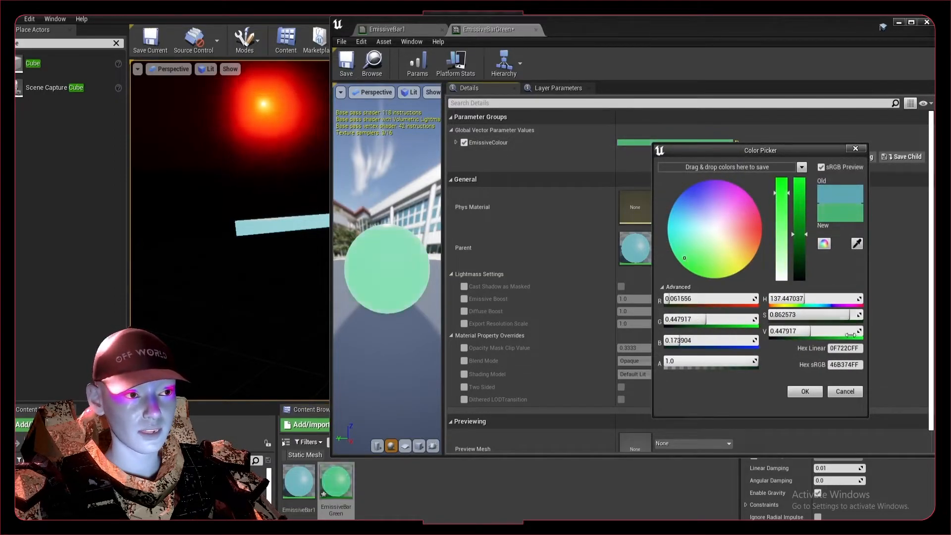
{"action": "left_click", "coordinate": [805, 391]}
Minimize the material editor and apply EmissiveBarGreen to the upper bar in the level.
{"action": "left_click", "coordinate": [402, 34]}
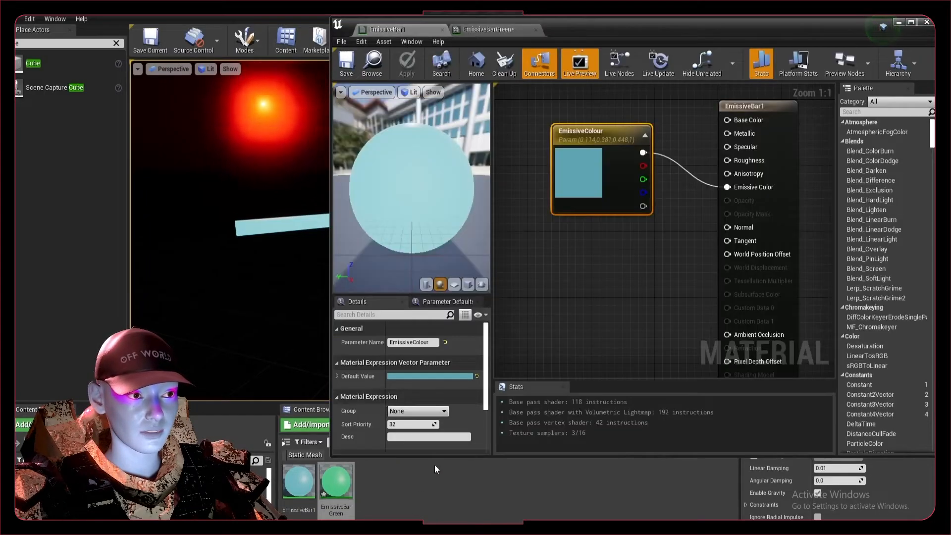
{"action": "left_click", "coordinate": [898, 23]}
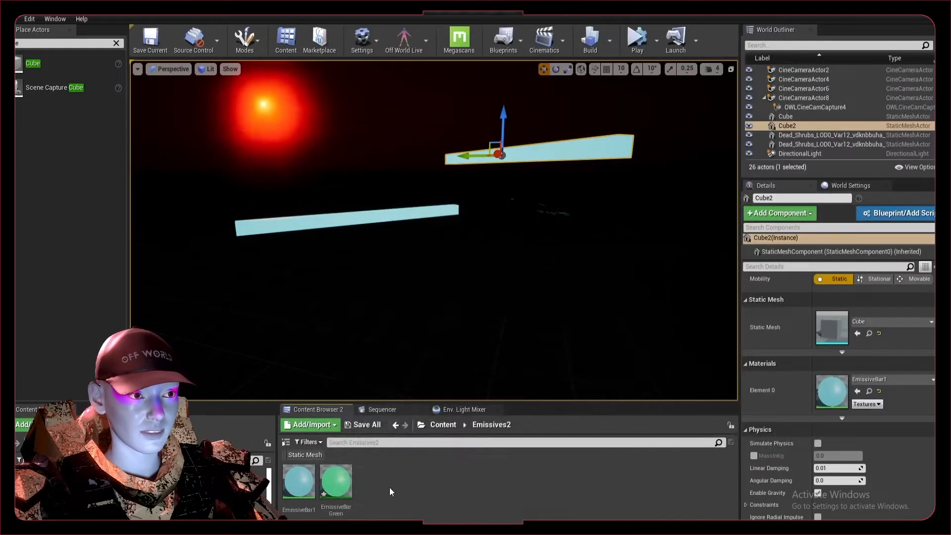
{"action": "left_click_drag", "start_coordinate": [336, 480], "coordinate": [550, 153]}
{"action": "mouse_move", "coordinate": [476, 277]}
{"action": "right_mouse_down"}
{"action": "mouse_move", "coordinate": [525, 285]}
{"action": "mouse_move", "coordinate": [486, 273]}
{"action": "right_mouse_up"}
{"action": "mouse_move", "coordinate": [472, 198]}
{"action": "right_mouse_down"}
{"action": "mouse_move", "coordinate": [471, 221]}
{"action": "mouse_move", "coordinate": [472, 210]}
{"action": "right_mouse_up"}
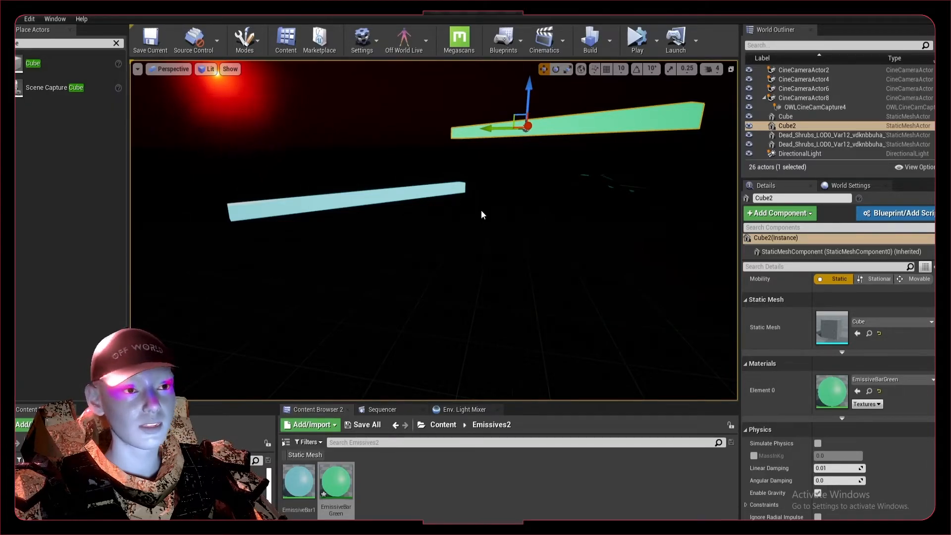
Undo the accidental bar move, then duplicate the light blue bar upward and the green bar downward.
{"action": "right_click_drag", "start_coordinate": [544, 300], "coordinate": [548, 232]}
{"action": "left_click", "coordinate": [427, 318]}
{"action": "key", "text": "ctrl+z"}
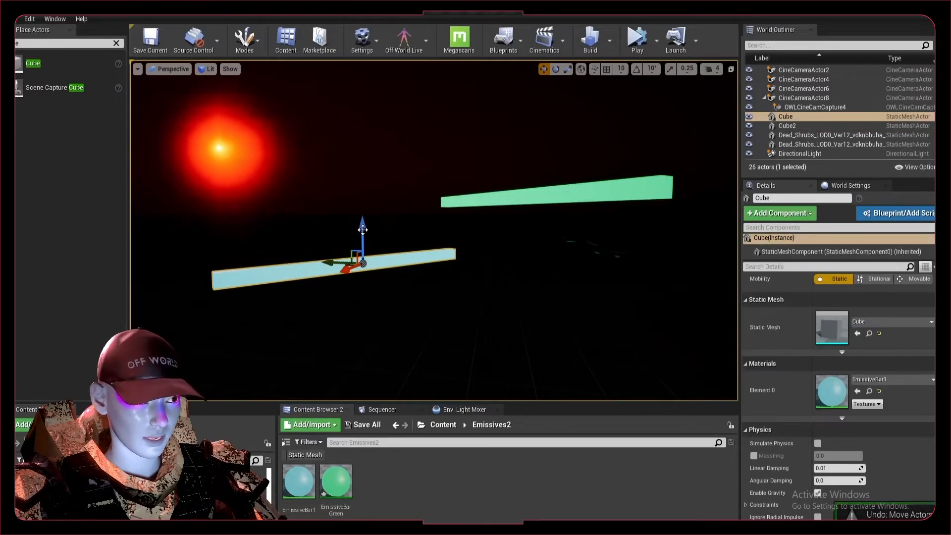
{"action": "left_click_drag", "start_coordinate": [362, 224], "coordinate": [362, 114], "text": "alt"}
{"action": "left_click", "coordinate": [531, 195]}
{"action": "left_click_drag", "start_coordinate": [512, 173], "coordinate": [511, 275], "text": "alt"}
Apply EmissiveBar1 to the lower copied bar and EmissiveBarGreen to the upper copied bar.
{"action": "left_click_drag", "start_coordinate": [319, 498], "coordinate": [587, 347]}
{"action": "left_click_drag", "start_coordinate": [332, 488], "coordinate": [291, 144]}
{"action": "mouse_move", "coordinate": [497, 298]}
{"action": "right_mouse_down"}
{"action": "mouse_move", "coordinate": [499, 316]}
{"action": "mouse_move", "coordinate": [515, 315]}
{"action": "mouse_move", "coordinate": [505, 314]}
{"action": "right_mouse_up"}
{"action": "right_click_drag", "start_coordinate": [439, 277], "coordinate": [406, 255]}
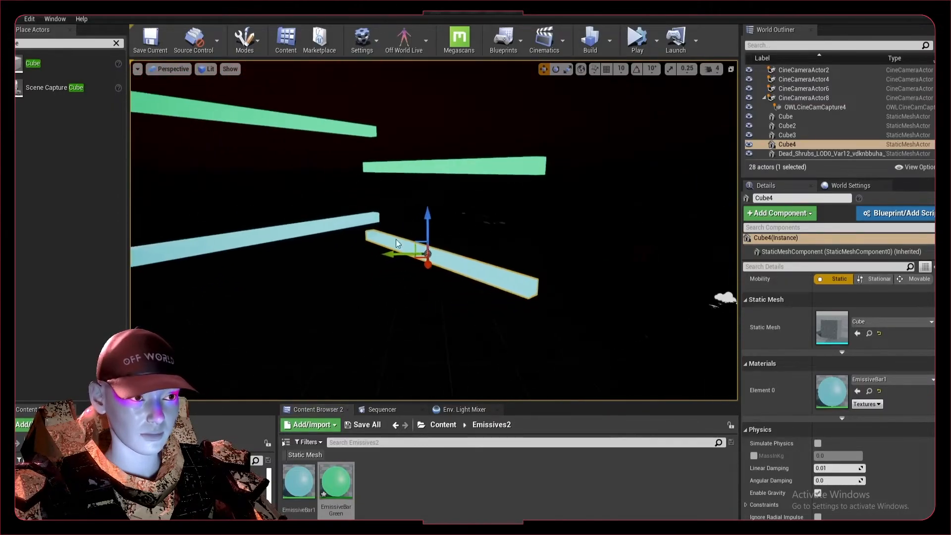
Select the two green bars together in the level.
{"action": "left_click", "coordinate": [426, 165]}
{"action": "left_click", "coordinate": [284, 121], "text": "ctrl"}
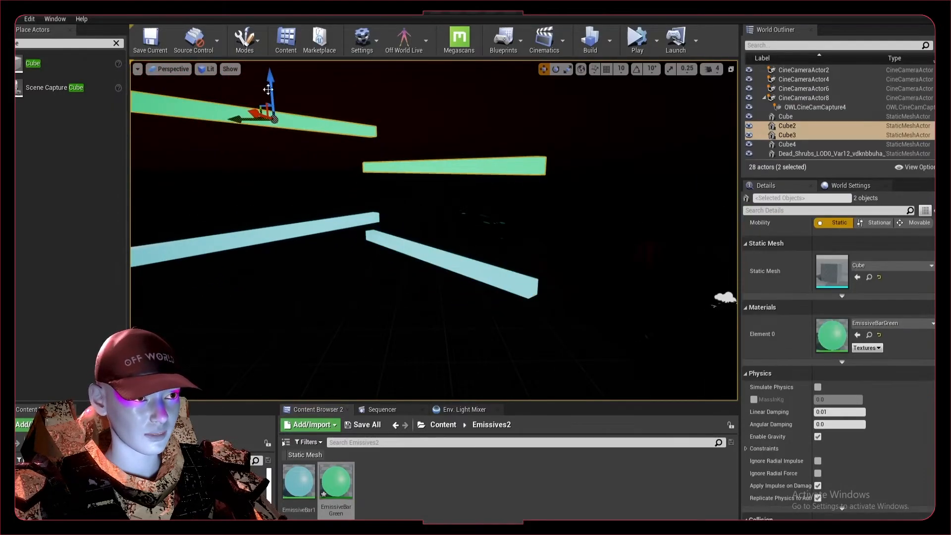